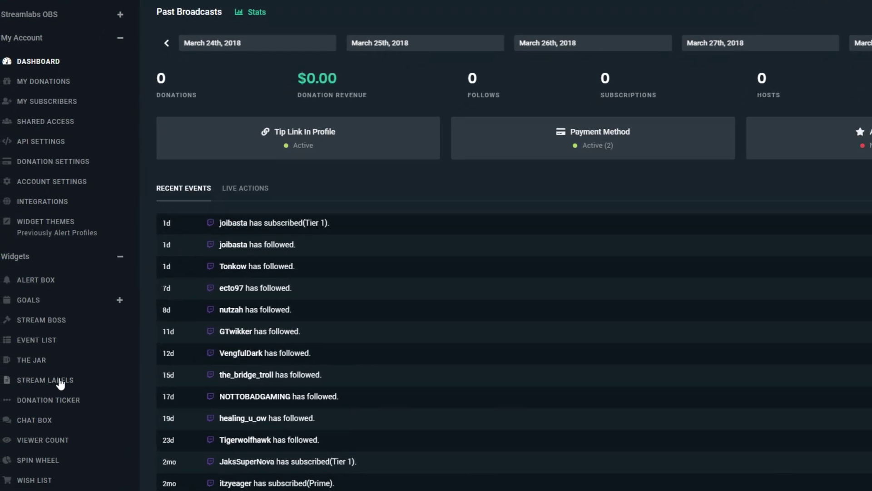
# Download and install the Streamlabs Stream Labels app for Windows from its Stream Labels page
pyautogui.click(59, 384)
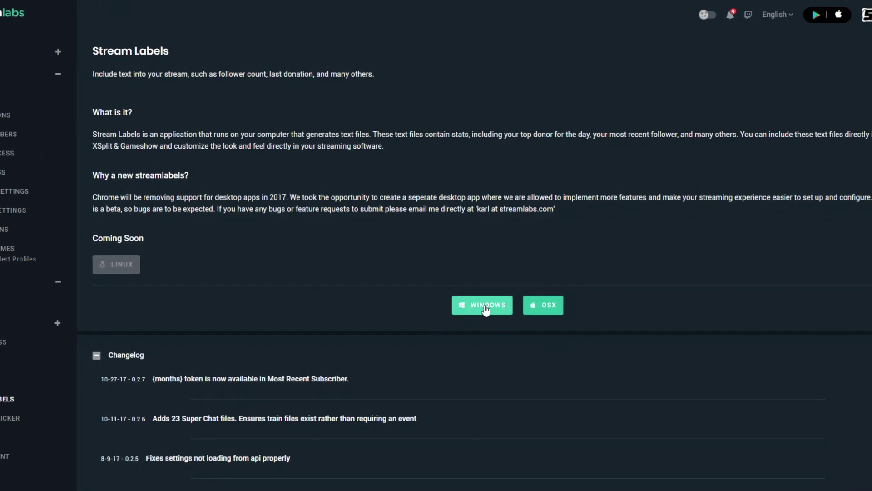
pyautogui.click(485, 311)
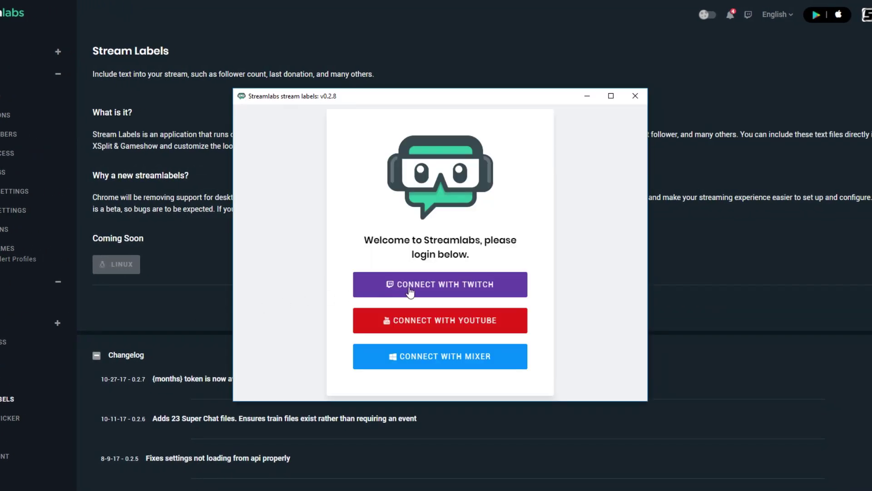
# Log into Stream Labels with Twitch and output text files to a new 'StreamLabs Text Files' folder
pyautogui.click(410, 292)
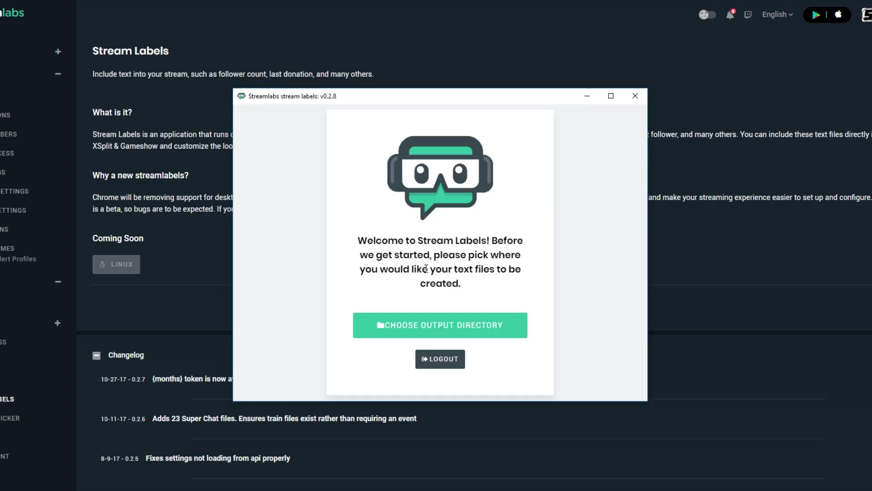
pyautogui.click(449, 330)
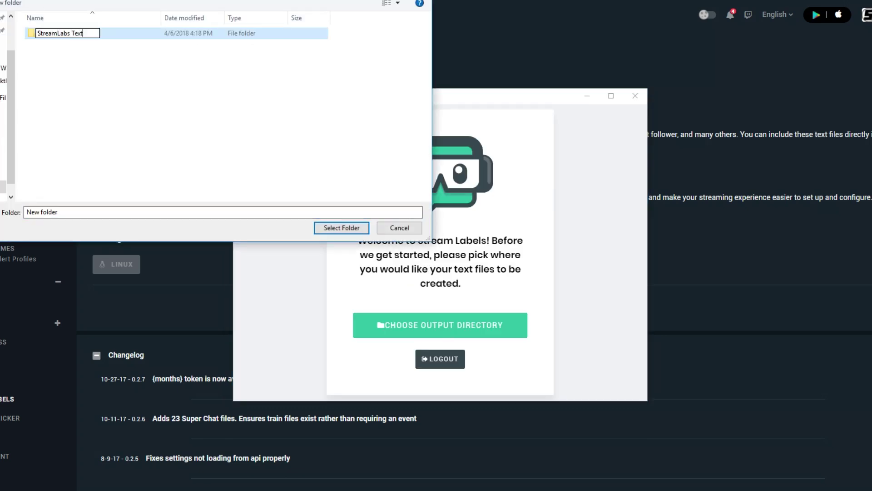
pyautogui.click(332, 229)
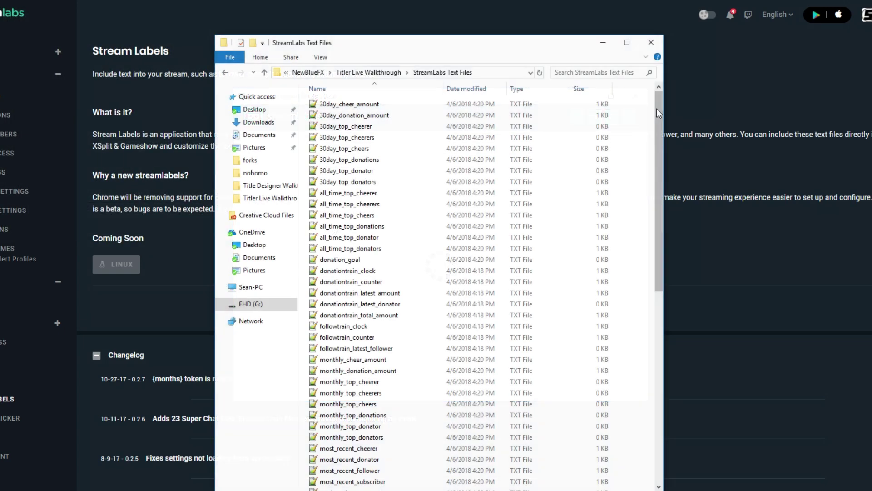
pyautogui.moveTo(657, 108); pyautogui.dragTo(652, 313)
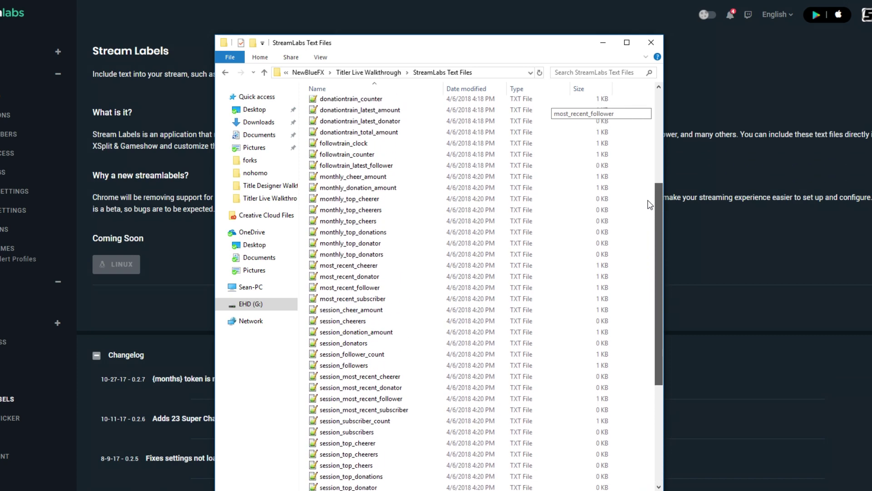
pyautogui.moveTo(652, 321); pyautogui.dragTo(648, 223)
# Open most_recent_follower, close it, and reopen it to see TwitchViewer22 replace TwitchViewer21
pyautogui.doubleClick(378, 294)
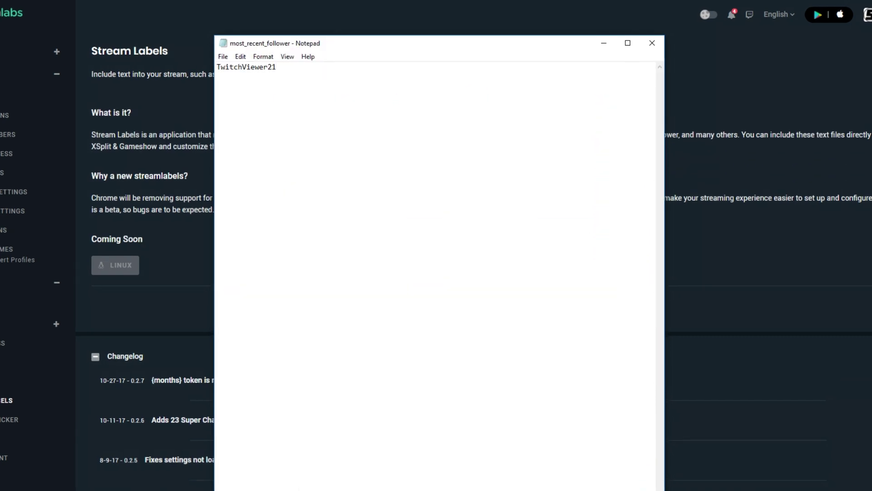
pyautogui.click(826, 46)
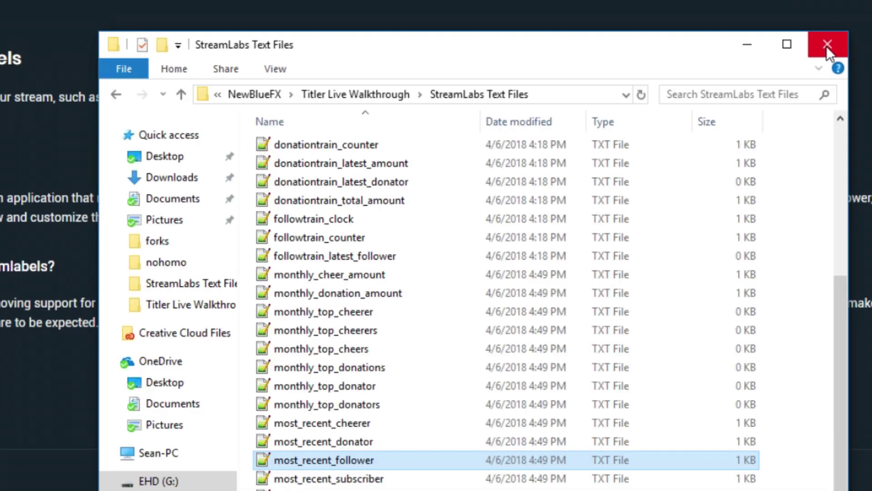
pyautogui.doubleClick(343, 461)
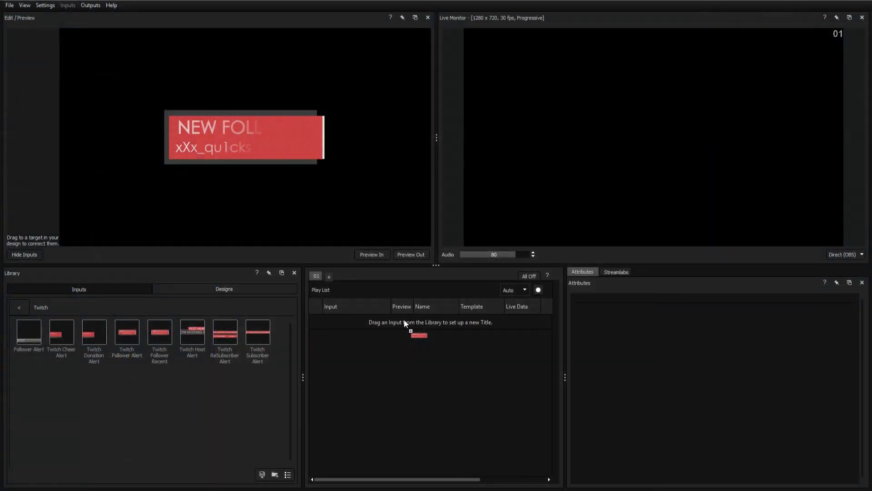
# Add Twitch Follower Recent to the Play List, reading its name from most_recent_follower.txt via Text File Reader
pyautogui.moveTo(404, 322); pyautogui.dragTo(405, 322)
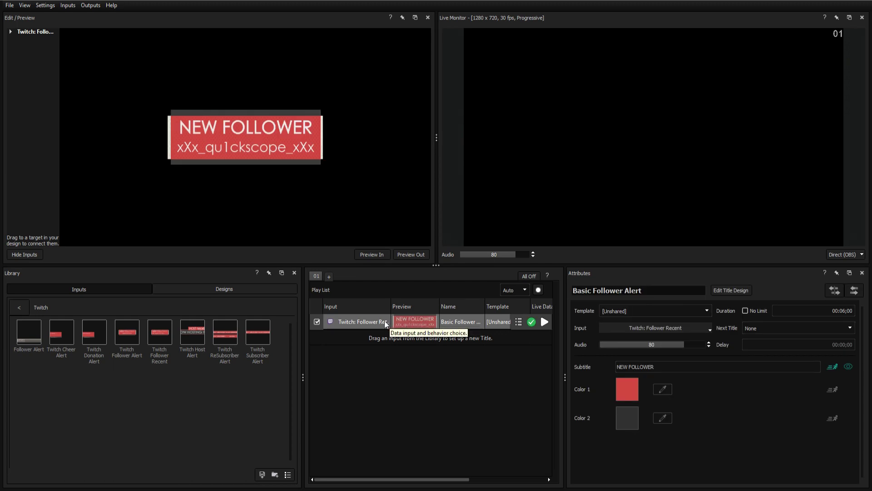
pyautogui.rightClick(386, 320)
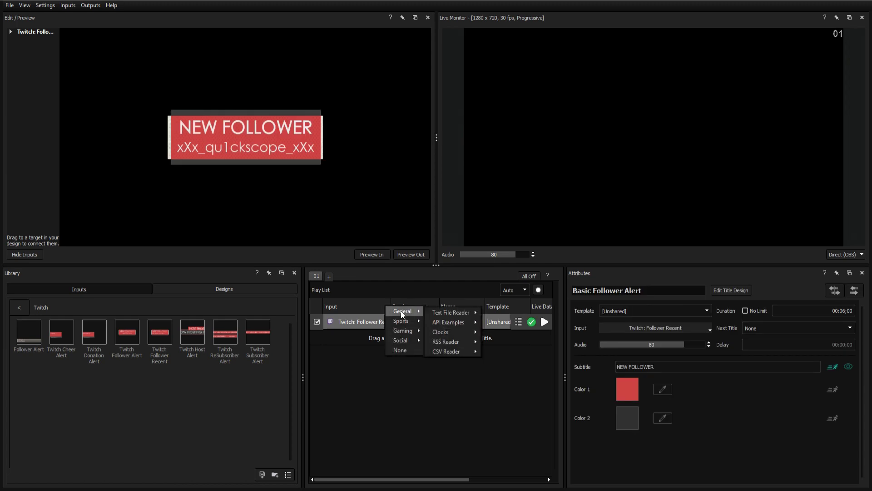
pyautogui.moveTo(452, 312)
pyautogui.click(512, 323)
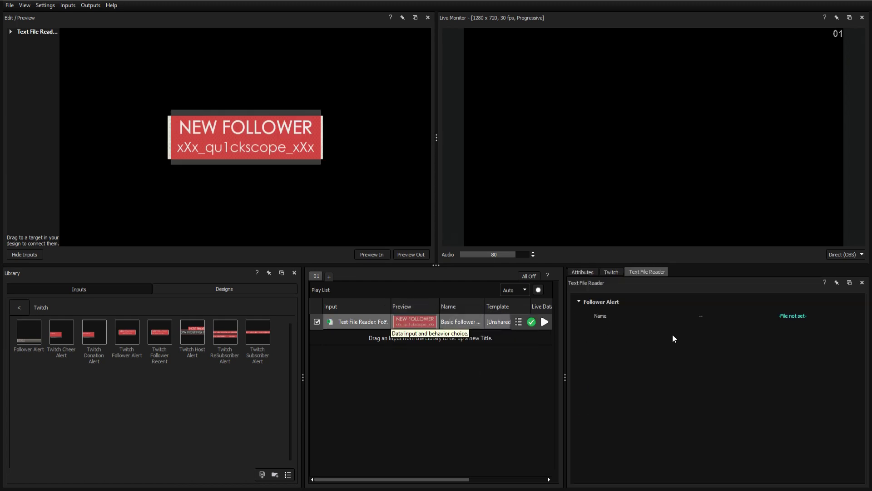
pyautogui.click(790, 316)
pyautogui.scroll(-5, 204, 136)
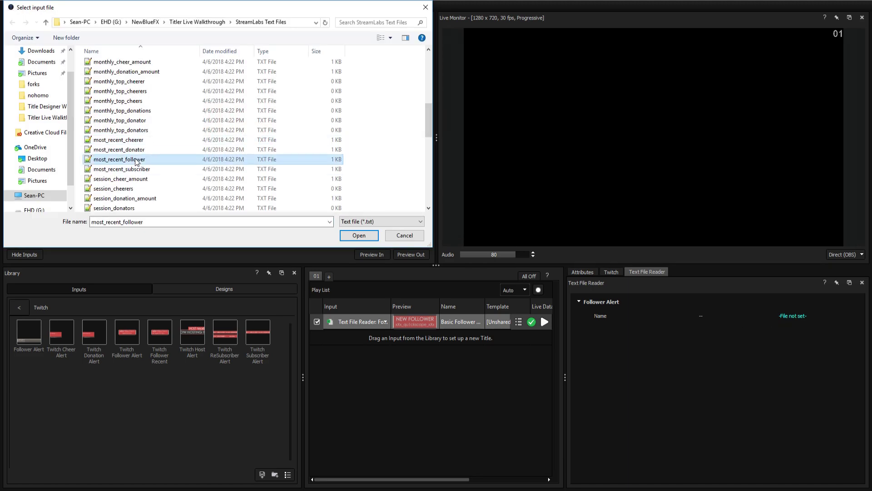
pyautogui.doubleClick(135, 162)
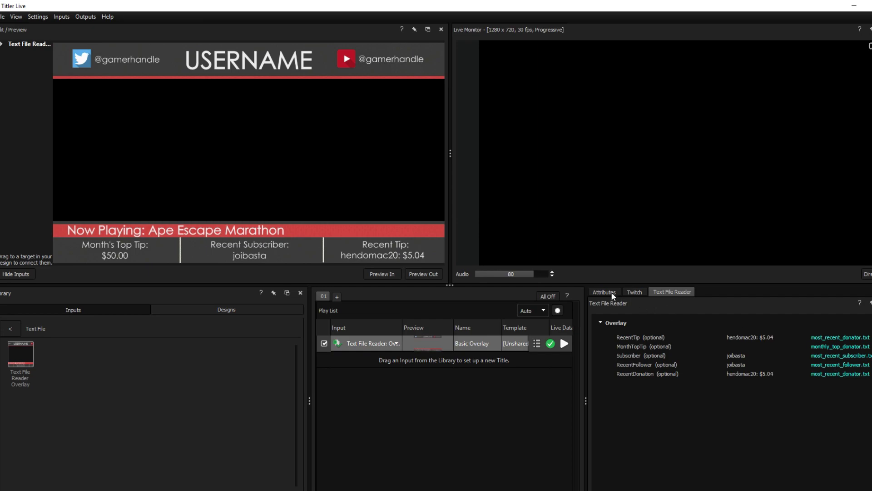
# Show the Basic Overlay's attributes and open its design for editing
pyautogui.click(611, 292)
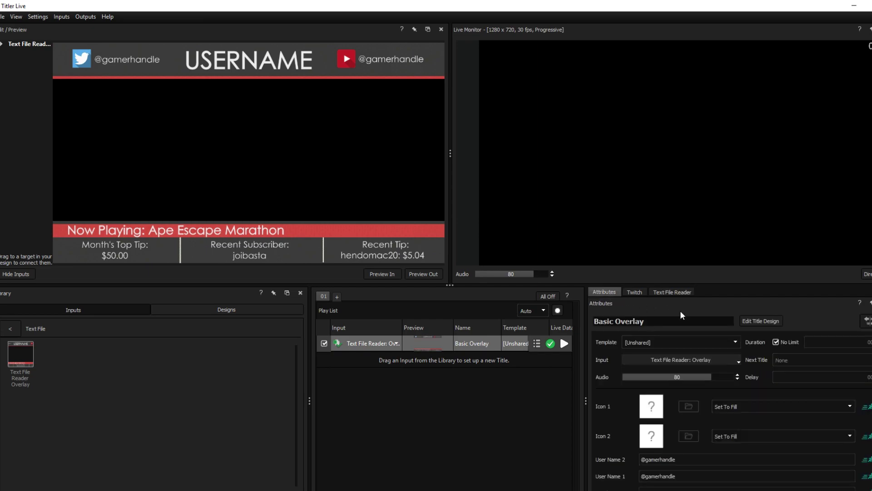
pyautogui.click(763, 322)
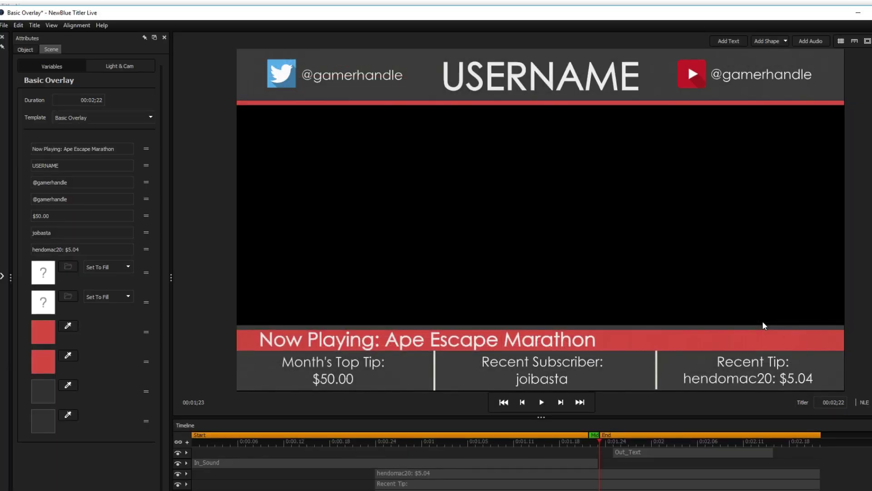
# Check the Basic Overlay's scene variables, then pick and brighten a new PS4 shape face colour
pyautogui.click(534, 379)
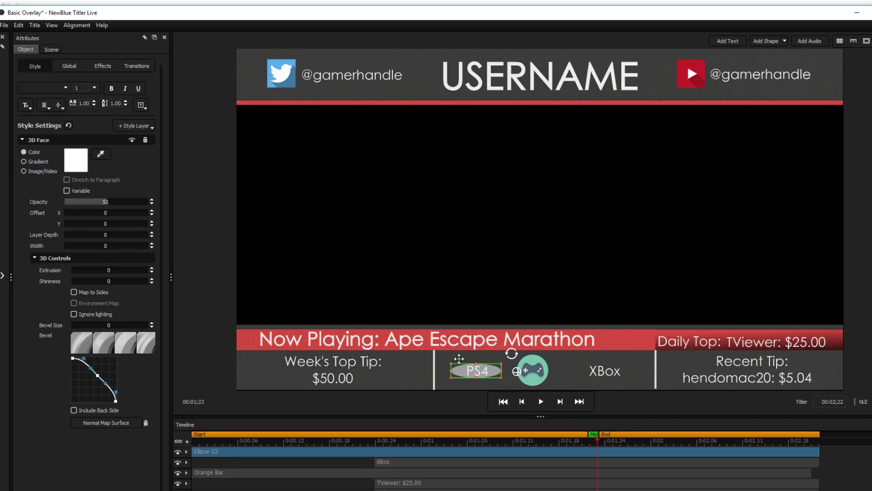
pyautogui.click(75, 160)
pyautogui.moveTo(93, 299); pyautogui.dragTo(146, 299)
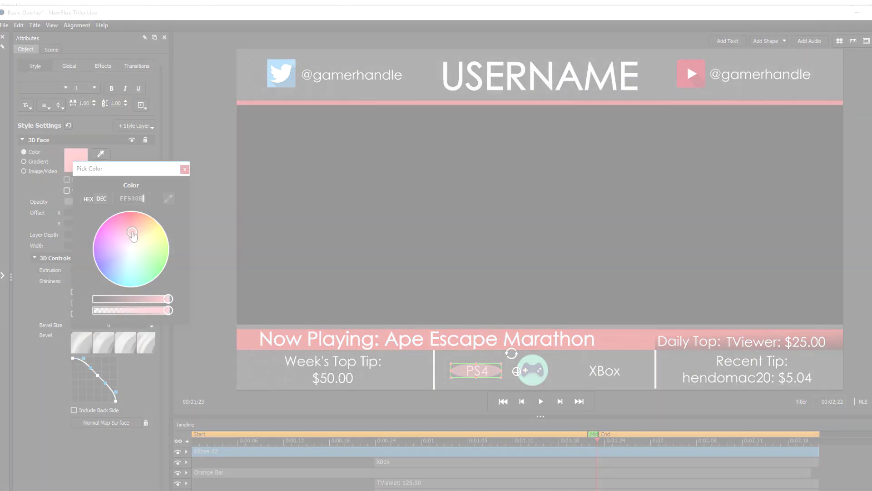